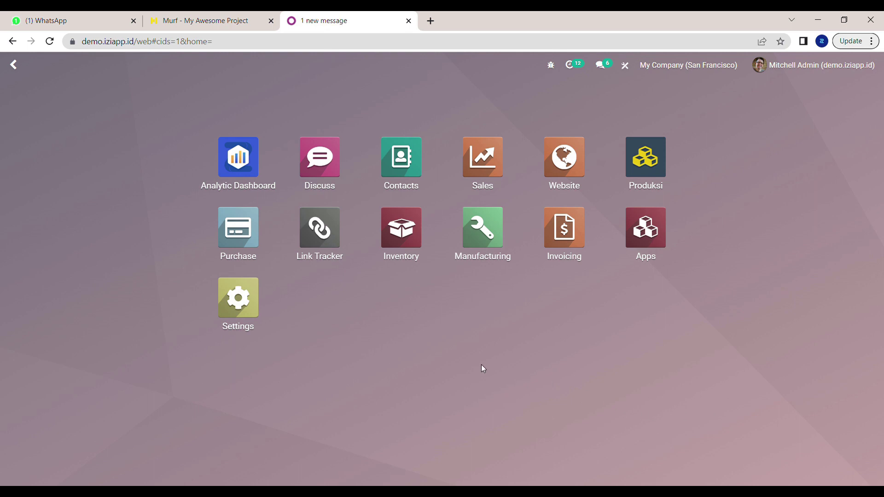
Open the Analytic Dashboard app to show the Test Dashboard
{"action": "left_click", "coordinate": [238, 166]}
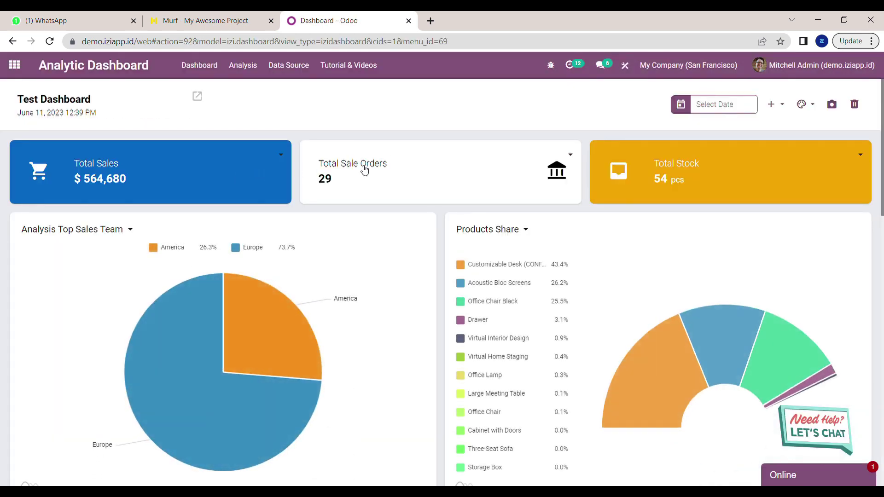
{"action": "scroll", "coordinate": [364, 169], "scroll_direction": "down", "scroll_amount": 4}
{"action": "scroll", "coordinate": [365, 170], "scroll_direction": "down", "scroll_amount": 4}
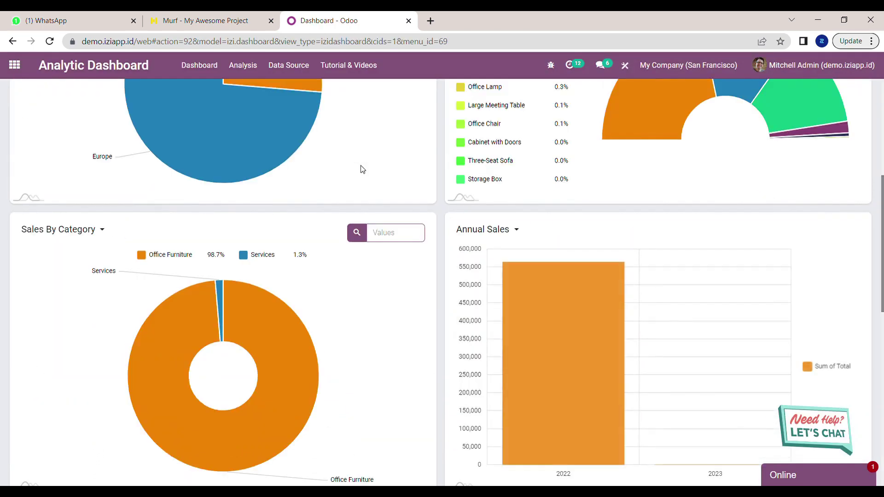
{"action": "scroll", "coordinate": [364, 169], "scroll_direction": "up", "scroll_amount": 4}
{"action": "scroll", "coordinate": [364, 169], "scroll_direction": "up", "scroll_amount": 4}
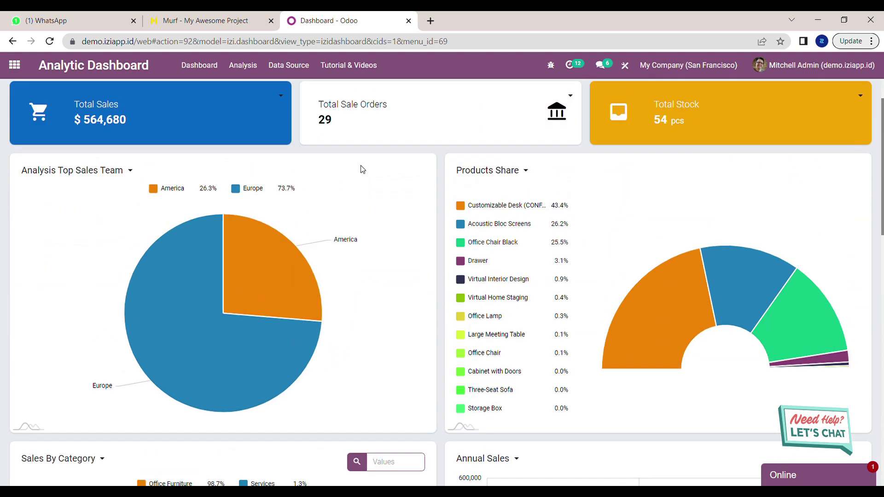
{"action": "scroll", "coordinate": [365, 169], "scroll_direction": "up", "scroll_amount": 3}
From the dashboard list, start a New Dashboard named Product Analysis Dashboard using the Contrast theme
{"action": "left_click", "coordinate": [89, 108]}
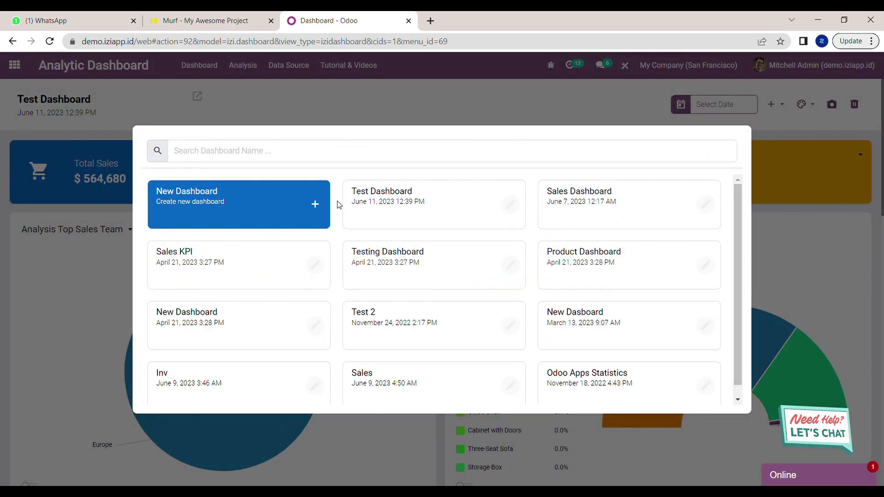
{"action": "scroll", "coordinate": [338, 204], "scroll_direction": "down", "scroll_amount": 1}
{"action": "scroll", "coordinate": [338, 204], "scroll_direction": "up", "scroll_amount": 1}
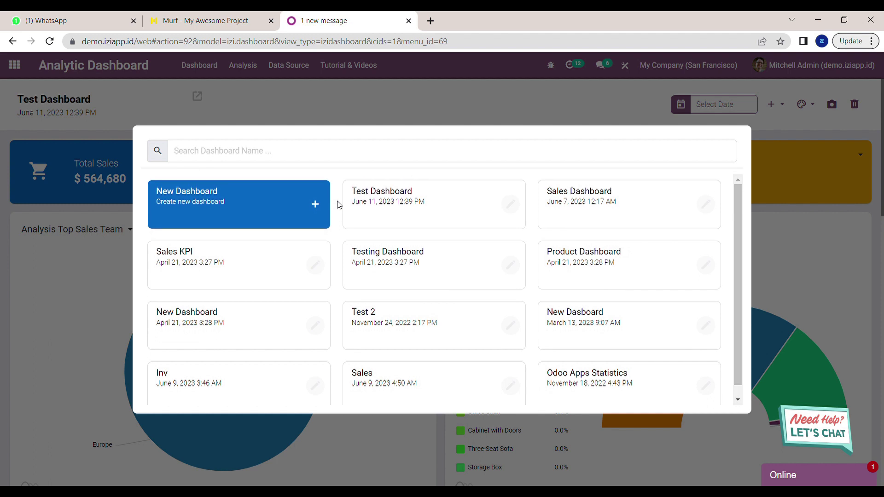
{"action": "left_click", "coordinate": [238, 210]}
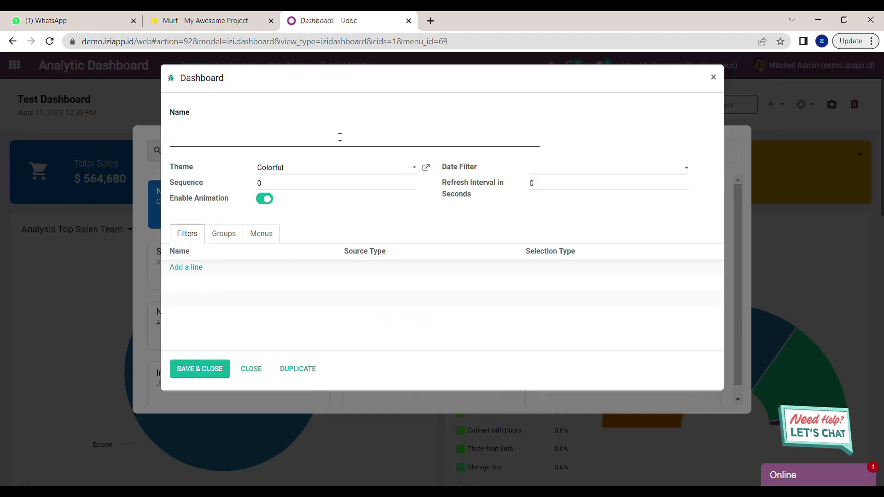
{"action": "type", "text": "Product Analysis Dashboard"}
{"action": "left_click", "coordinate": [346, 168]}
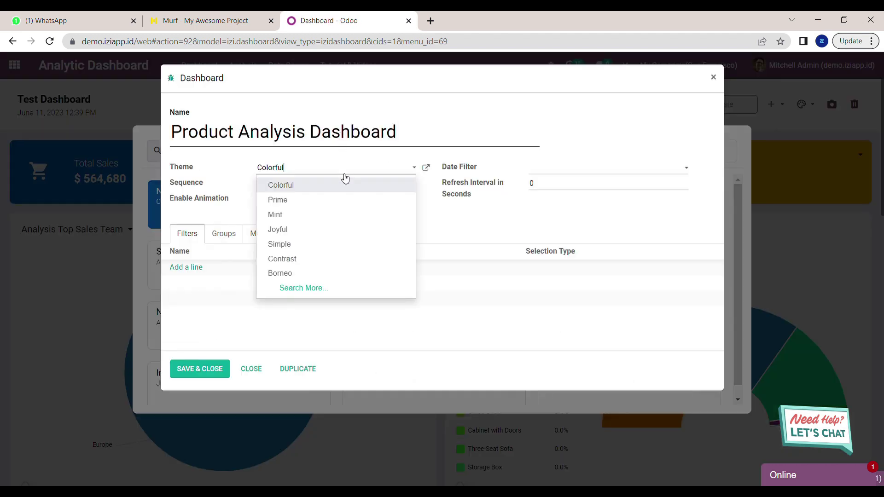
{"action": "left_click", "coordinate": [332, 263]}
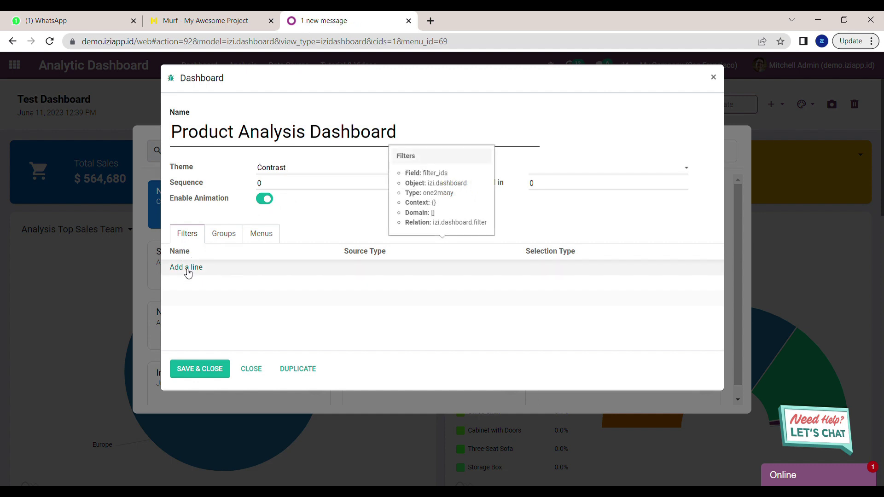
{"action": "left_click", "coordinate": [186, 268]}
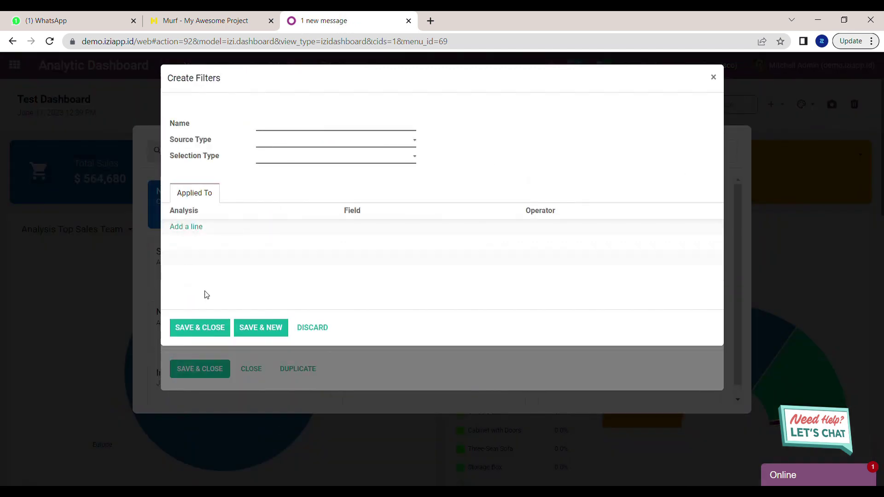
Discard the empty filter and leave the access groups empty
{"action": "left_click", "coordinate": [310, 336]}
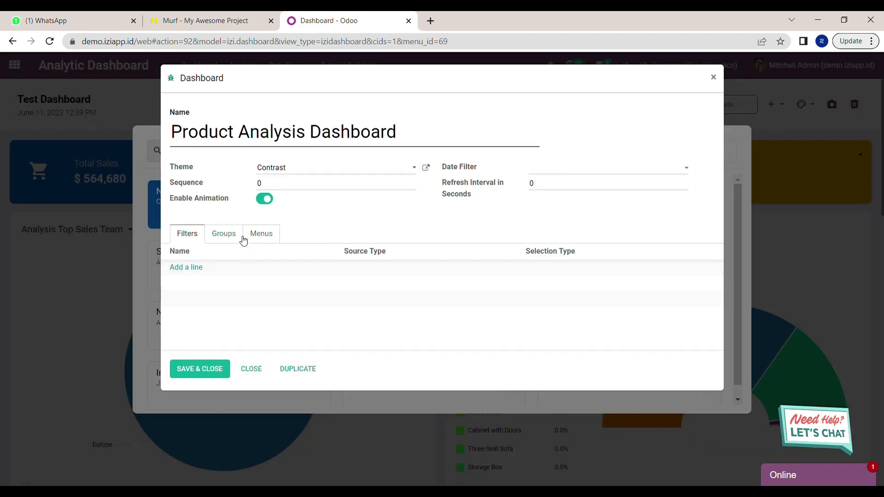
{"action": "left_click", "coordinate": [223, 233]}
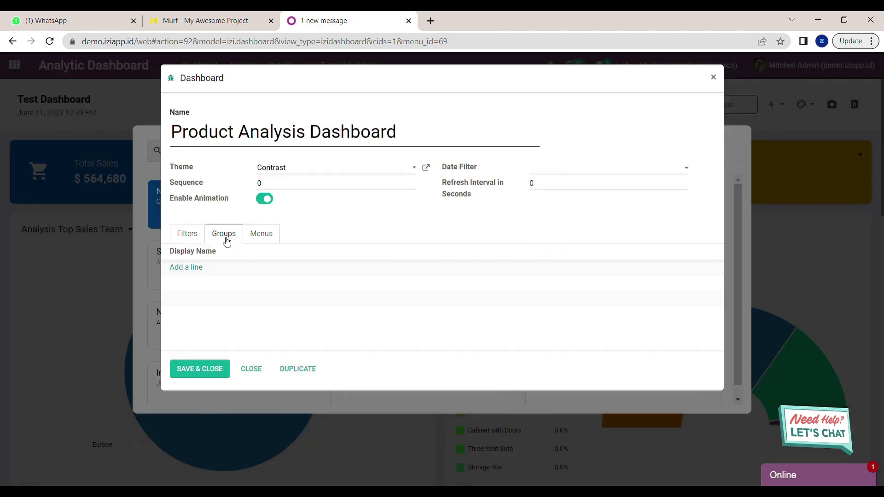
{"action": "left_click", "coordinate": [185, 268]}
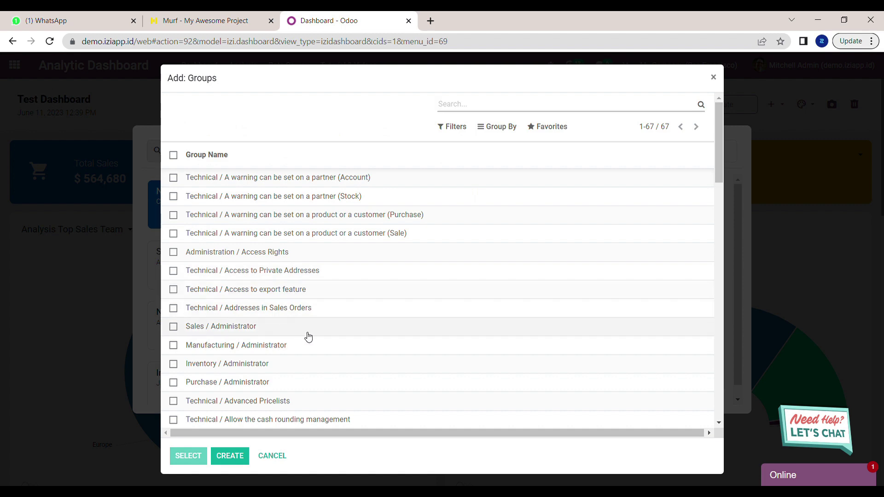
{"action": "scroll", "coordinate": [382, 279], "scroll_direction": "down", "scroll_amount": 5}
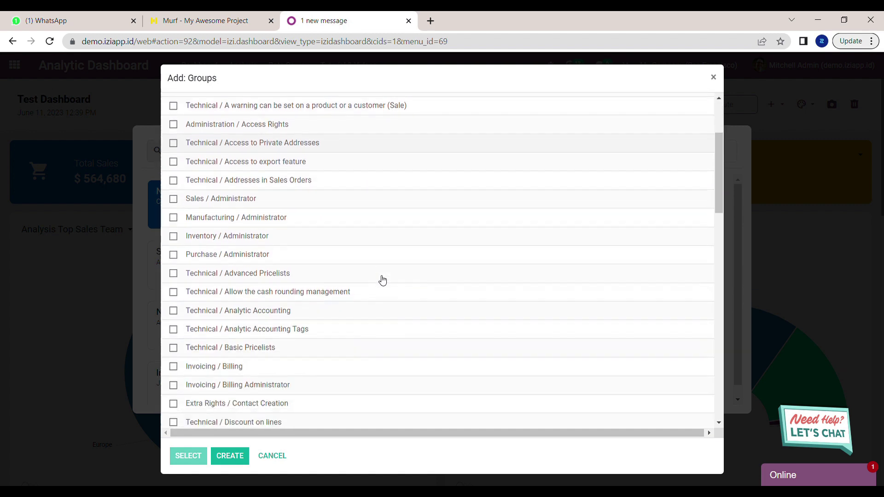
{"action": "scroll", "coordinate": [382, 279], "scroll_direction": "up", "scroll_amount": 5}
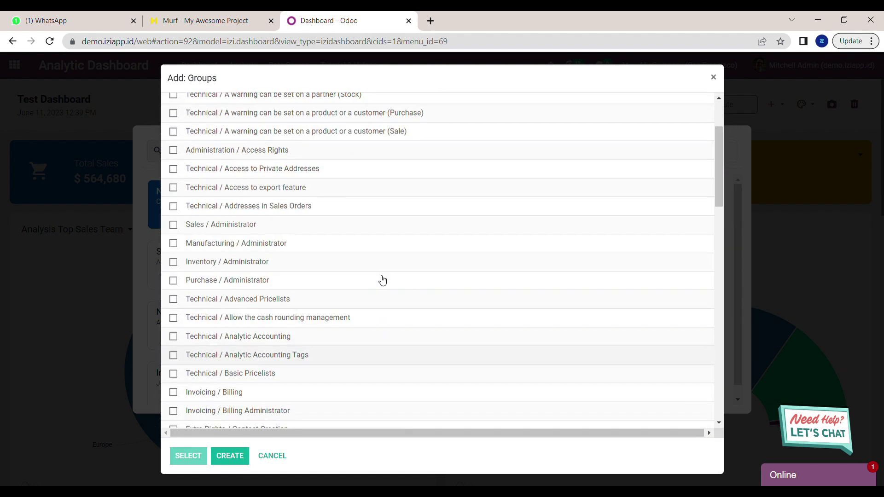
{"action": "left_click", "coordinate": [272, 456]}
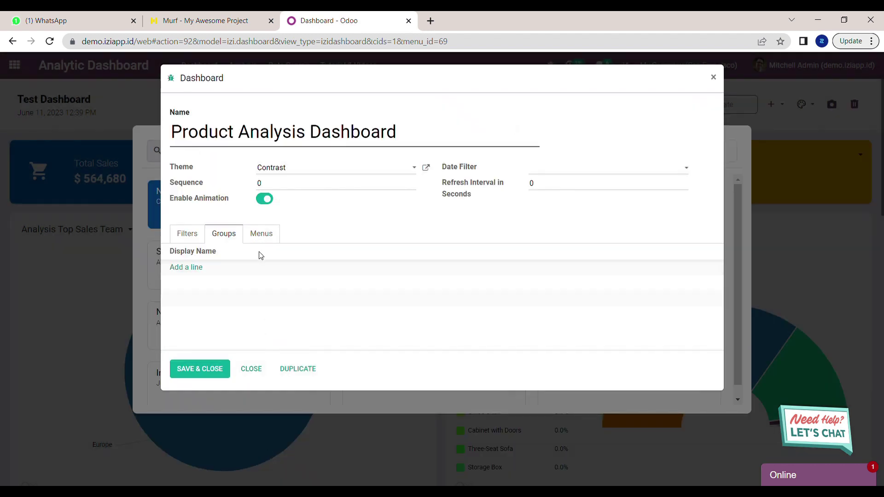
Leave the menus empty and save the Product Analysis Dashboard
{"action": "left_click", "coordinate": [261, 233]}
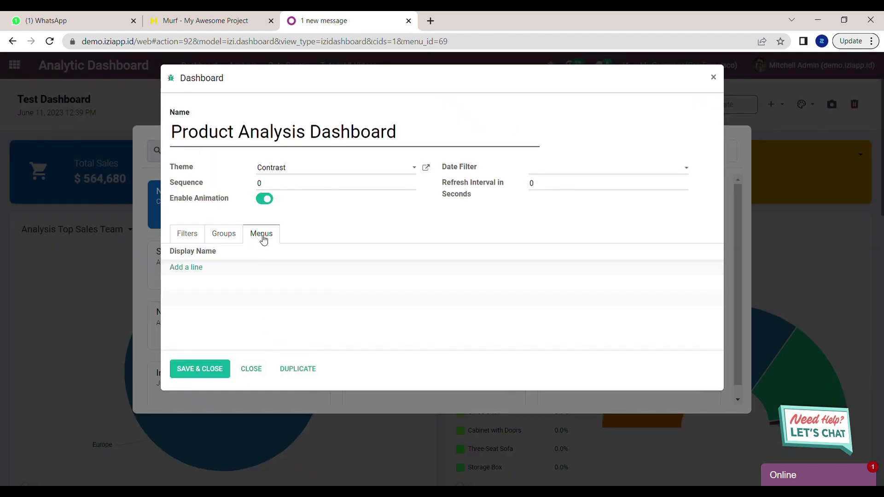
{"action": "left_click", "coordinate": [186, 268]}
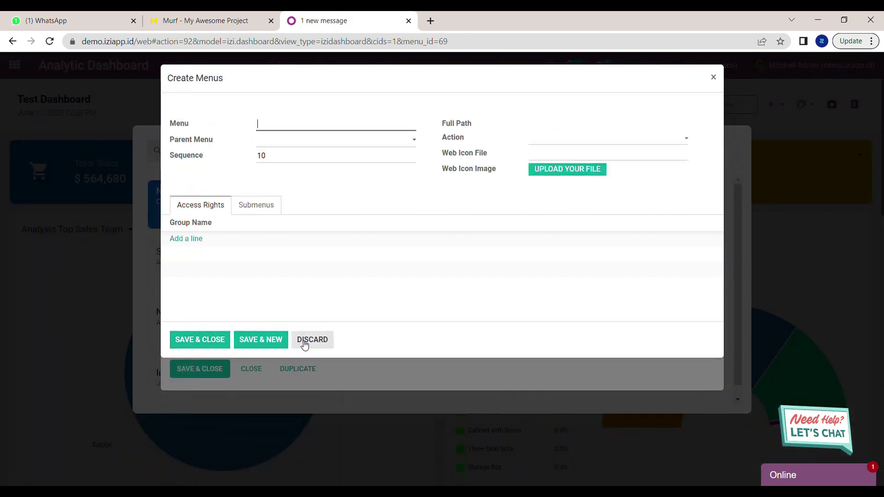
{"action": "left_click", "coordinate": [311, 340]}
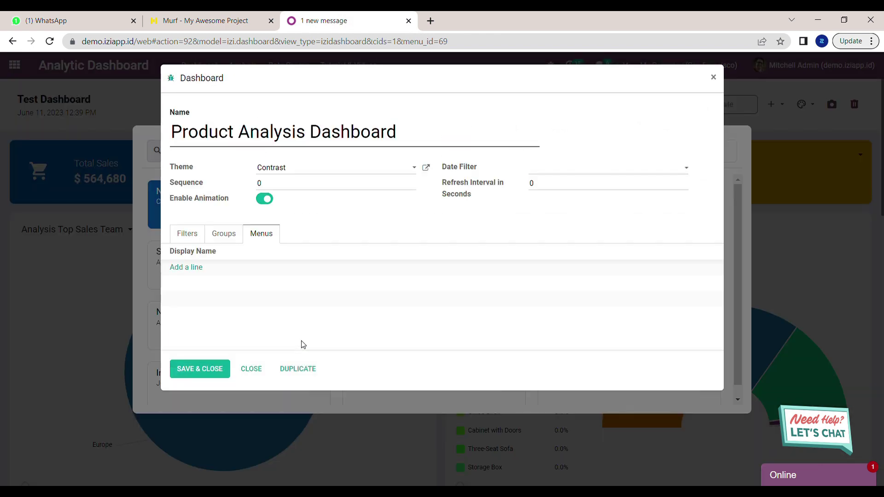
{"action": "left_click", "coordinate": [200, 369]}
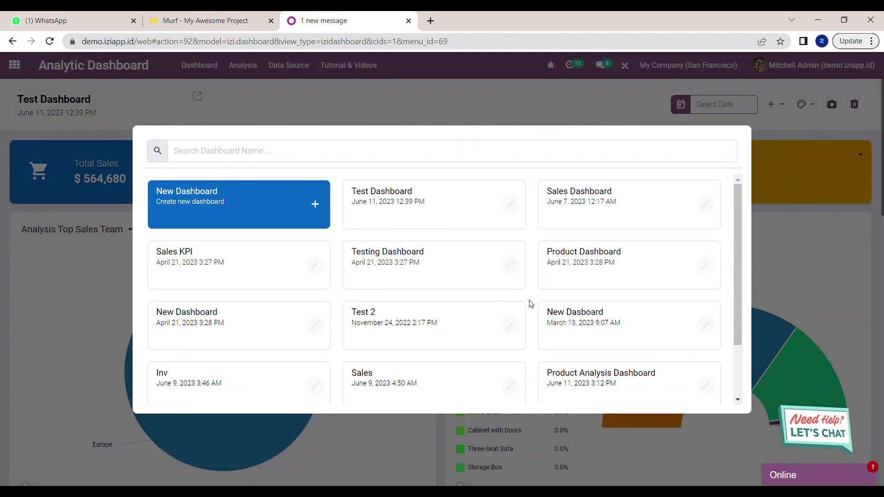
{"action": "scroll", "coordinate": [518, 304], "scroll_direction": "down", "scroll_amount": 2}
{"action": "scroll", "coordinate": [519, 304], "scroll_direction": "down", "scroll_amount": 2}
Open Product Analysis Dashboard and add the existing Products Share analysis
{"action": "left_click", "coordinate": [577, 337]}
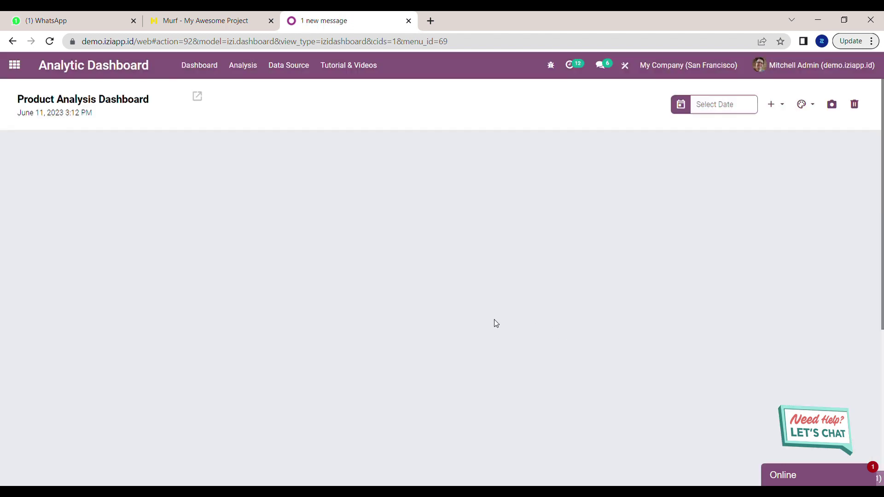
{"action": "left_click", "coordinate": [780, 108]}
{"action": "left_click", "coordinate": [786, 126]}
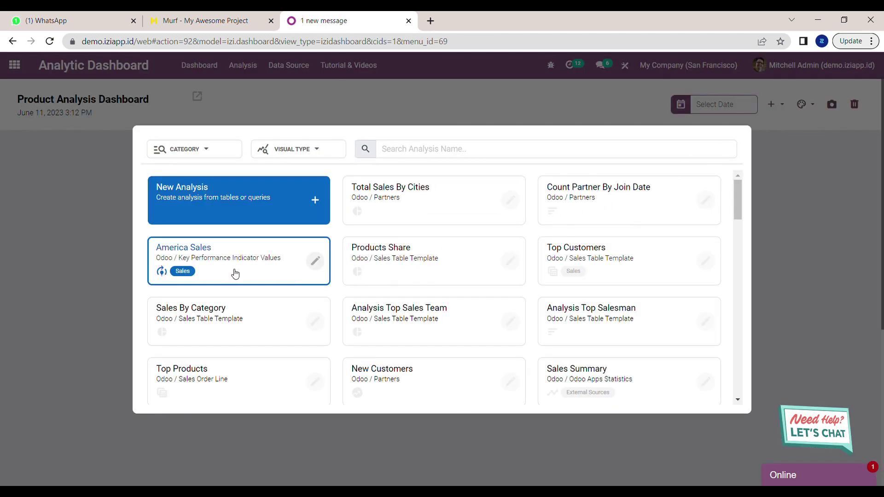
{"action": "left_click", "coordinate": [374, 266]}
{"action": "left_click", "coordinate": [437, 313]}
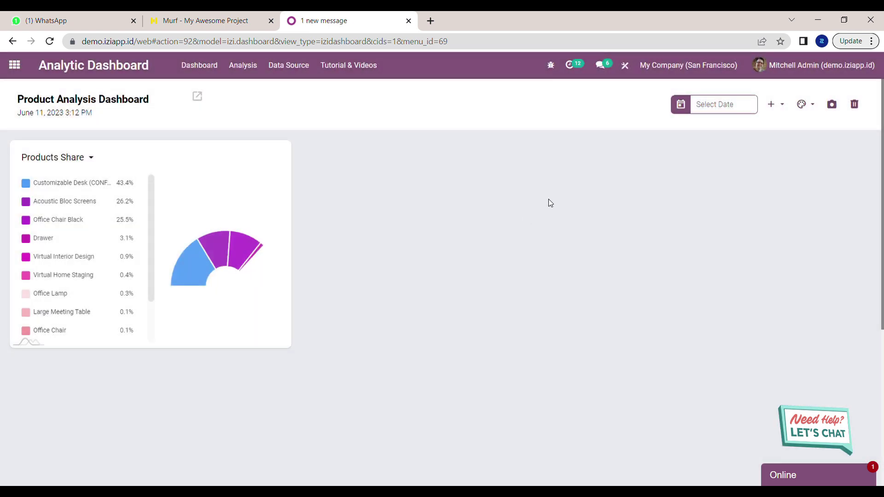
Add the existing Product Price analysis to the dashboard
{"action": "left_click", "coordinate": [771, 105]}
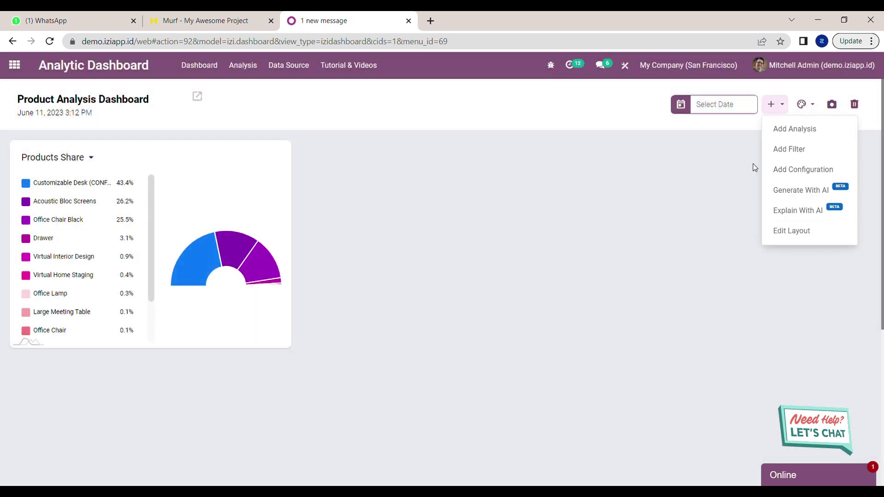
{"action": "left_click", "coordinate": [794, 129]}
{"action": "scroll", "coordinate": [619, 318], "scroll_direction": "down", "scroll_amount": 3}
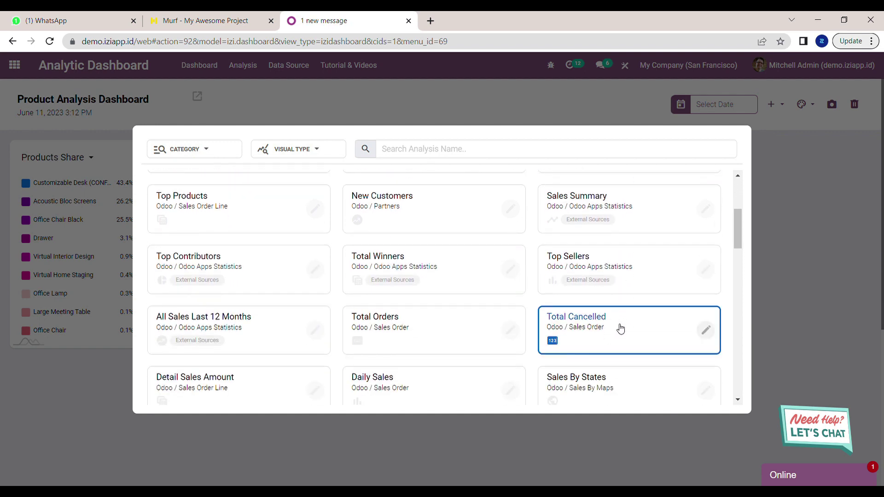
{"action": "scroll", "coordinate": [620, 329], "scroll_direction": "down", "scroll_amount": 1}
{"action": "scroll", "coordinate": [620, 328], "scroll_direction": "down", "scroll_amount": 1}
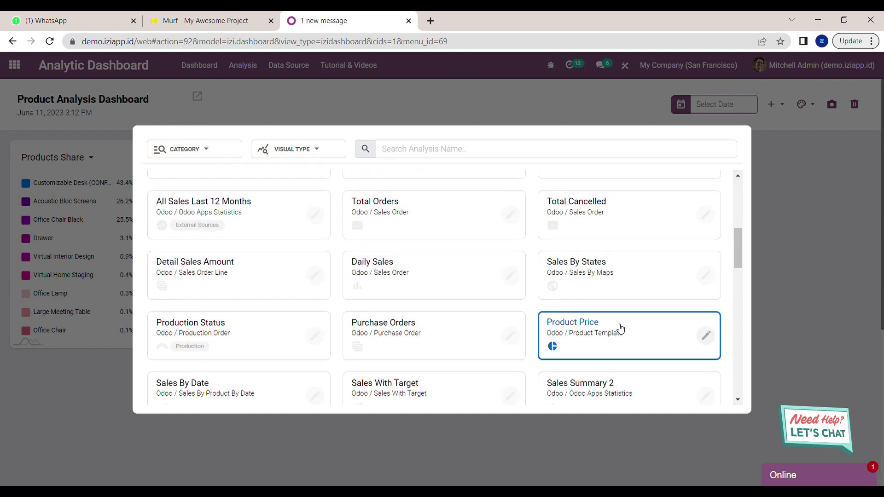
{"action": "left_click", "coordinate": [619, 332]}
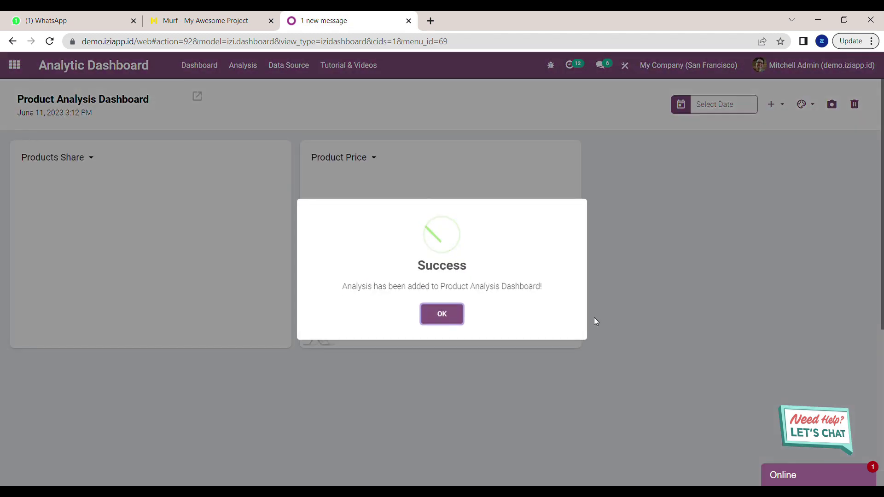
{"action": "left_click", "coordinate": [440, 315]}
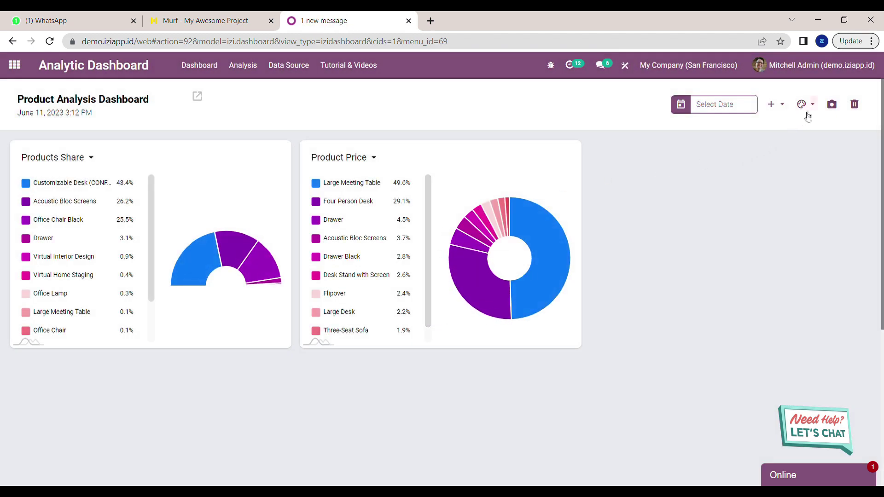
Move Product Price right, widen Products Share, auto-arrange the cards, and save the layout
{"action": "left_click", "coordinate": [775, 104]}
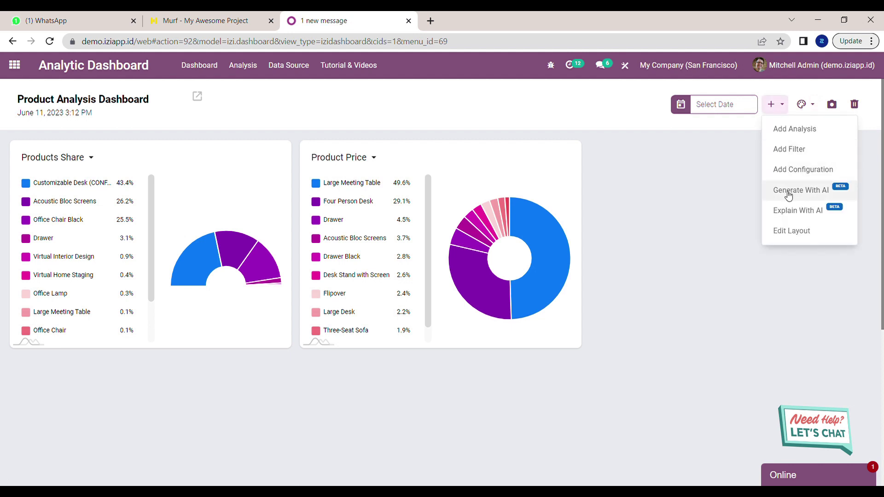
{"action": "left_click", "coordinate": [791, 231]}
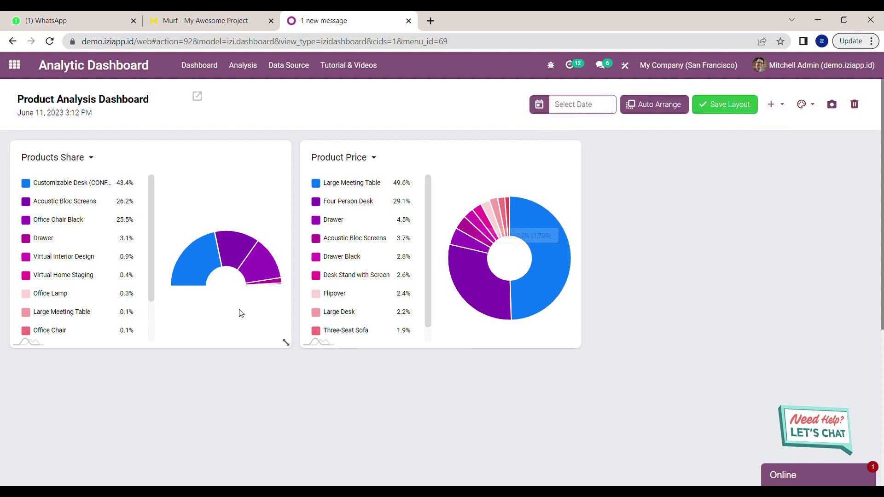
{"action": "mouse_move", "coordinate": [414, 161]}
{"action": "left_mouse_down"}
{"action": "mouse_move", "coordinate": [439, 188]}
{"action": "mouse_move", "coordinate": [696, 170]}
{"action": "left_mouse_up"}
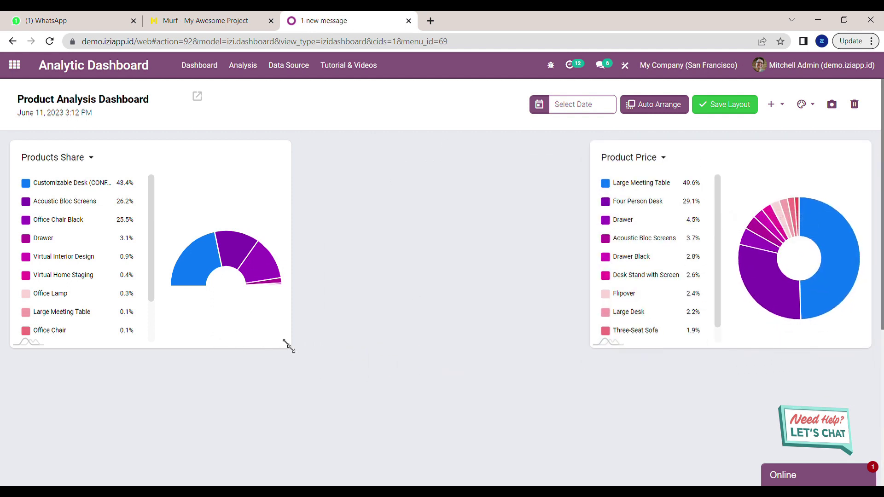
{"action": "left_click_drag", "start_coordinate": [289, 344], "coordinate": [483, 348]}
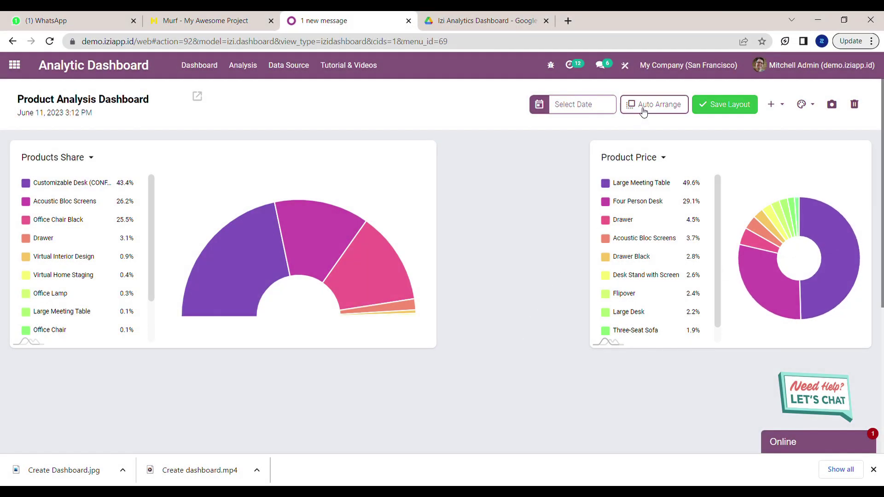
{"action": "left_click", "coordinate": [643, 110]}
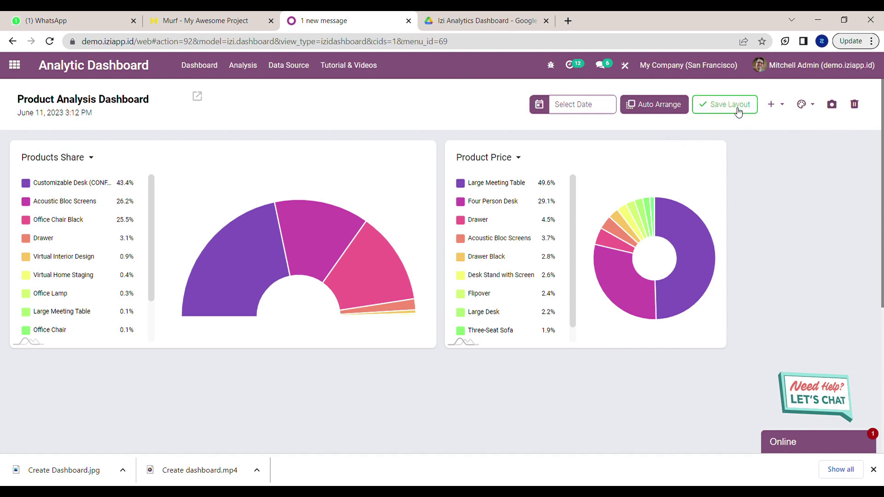
{"action": "left_click", "coordinate": [725, 104]}
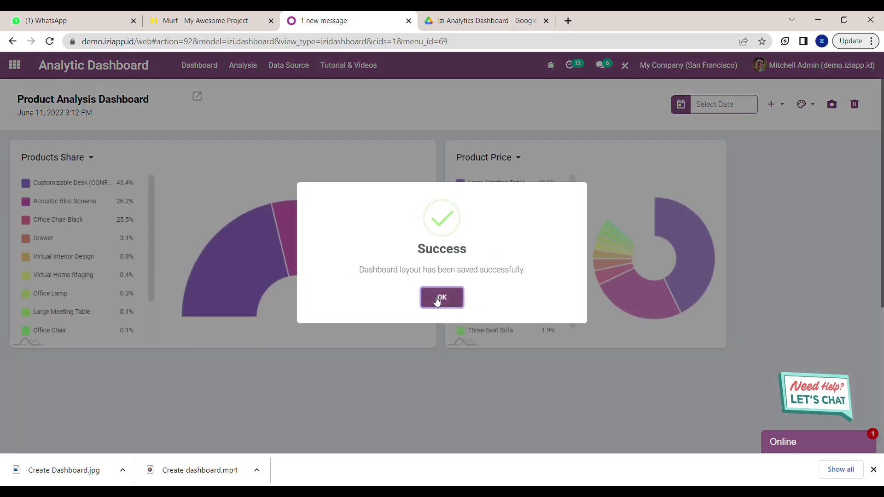
{"action": "left_click", "coordinate": [442, 297]}
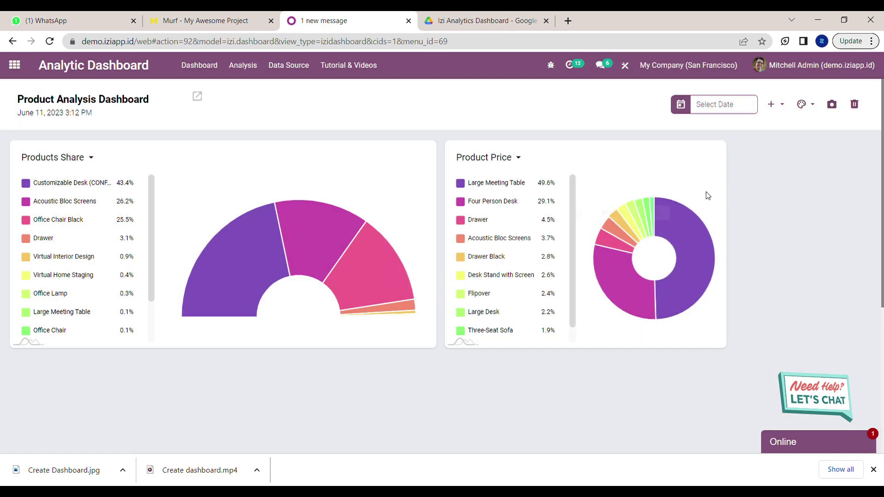
Switch the dashboard to a new teal, orange and cream colour theme
{"action": "left_click", "coordinate": [812, 105]}
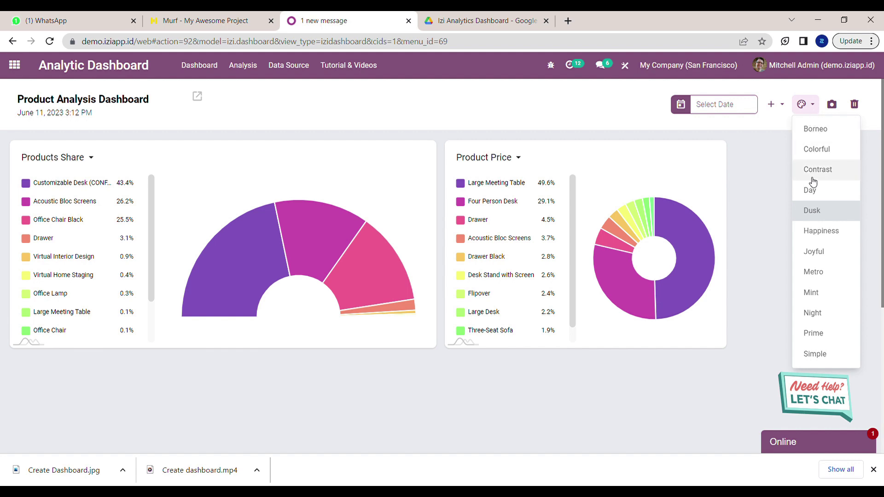
{"action": "left_click", "coordinate": [811, 291]}
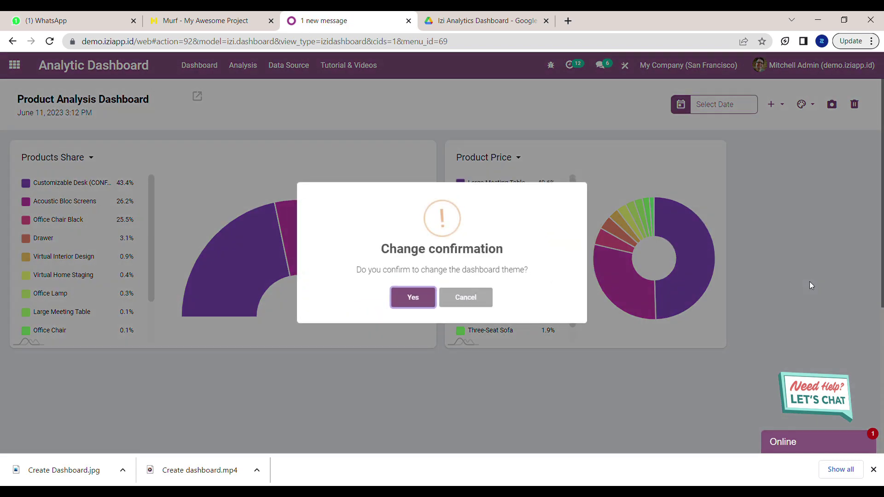
{"action": "left_click", "coordinate": [414, 298]}
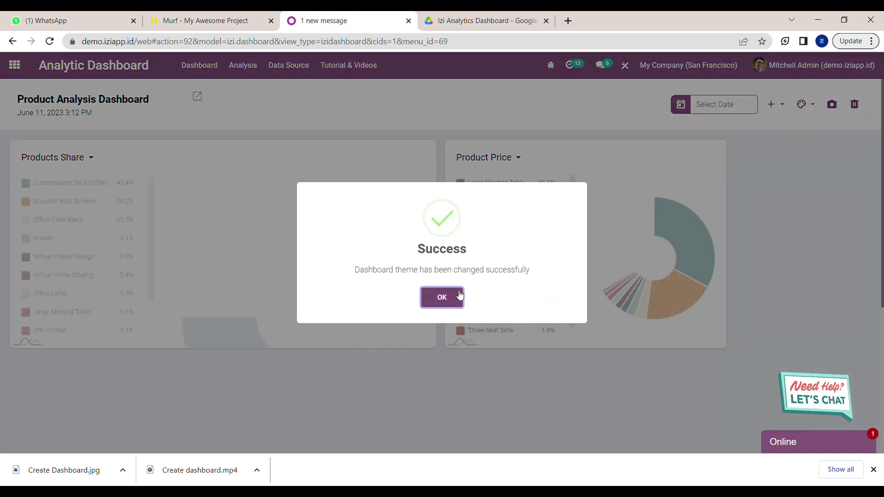
{"action": "left_click", "coordinate": [442, 297]}
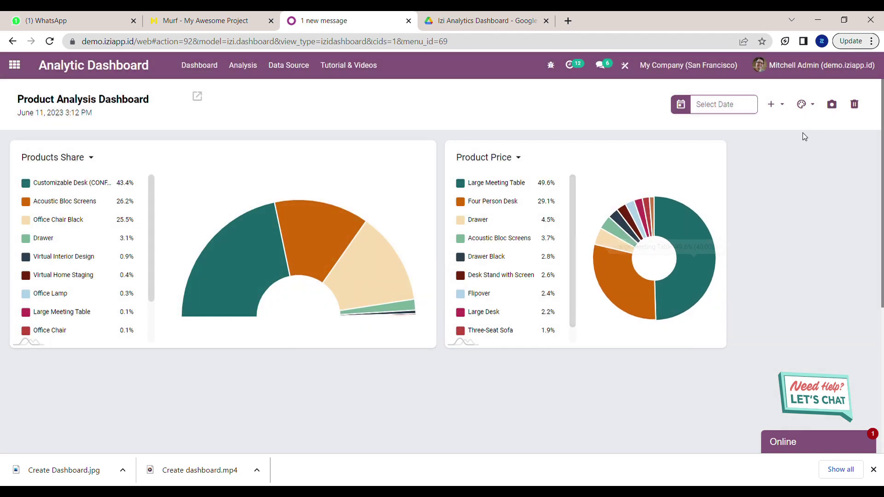
Capture the dashboard as a PDF, then go back to the Odoo dashboard tab
{"action": "left_click", "coordinate": [831, 105]}
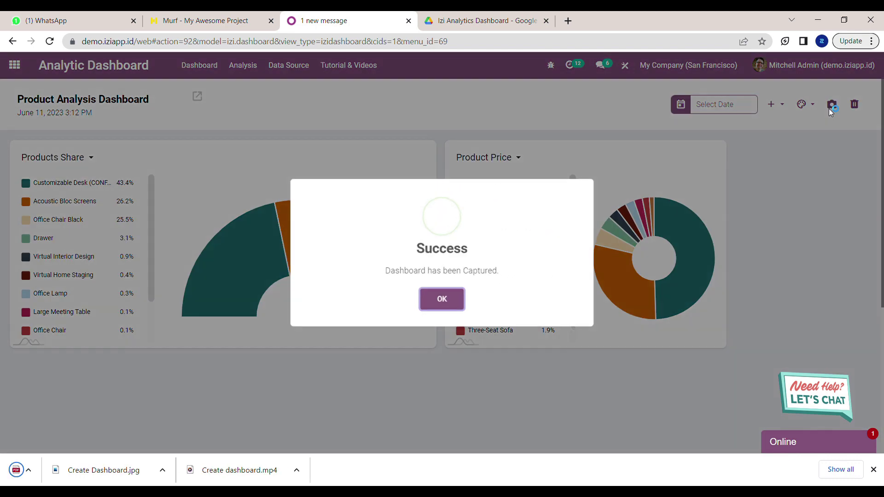
{"action": "left_click", "coordinate": [442, 297]}
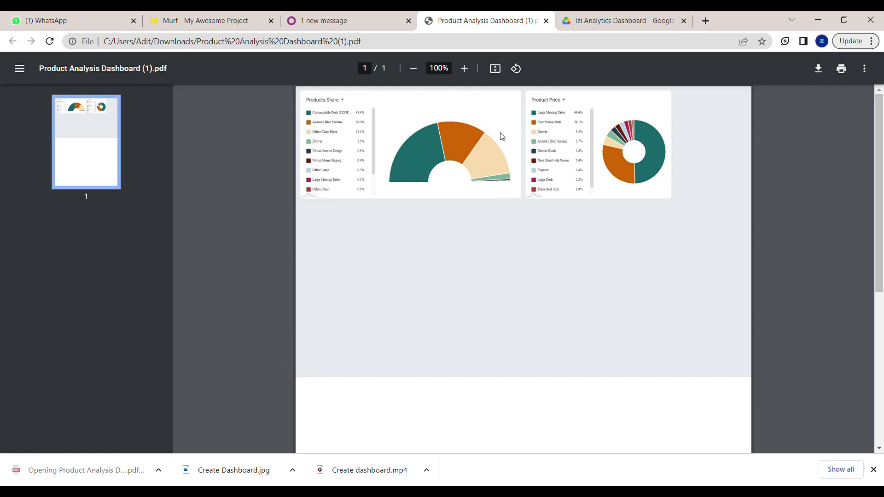
{"action": "left_click", "coordinate": [325, 20]}
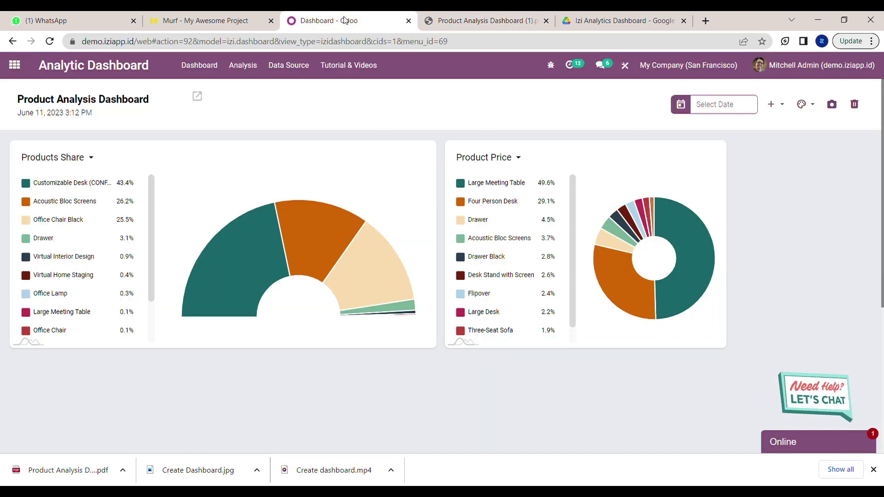
Delete the Product Analysis Dashboard and close Chrome's downloads bar
{"action": "left_click", "coordinate": [854, 104]}
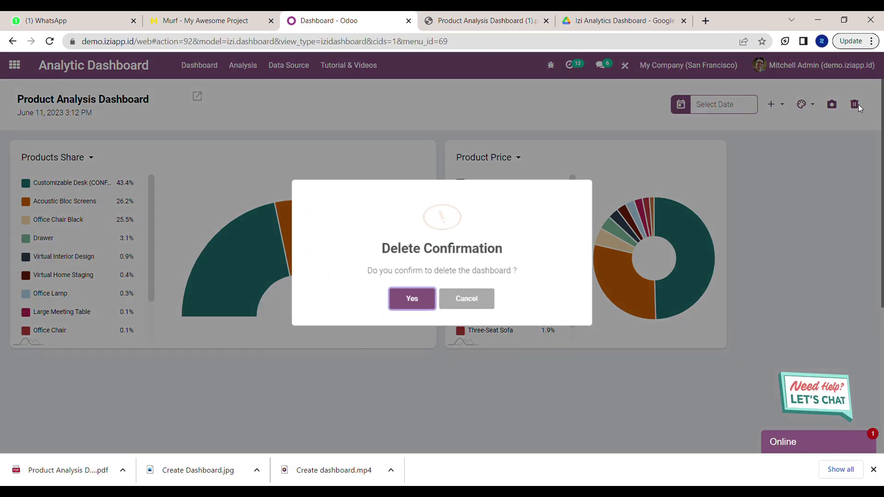
{"action": "left_click", "coordinate": [412, 297]}
{"action": "left_click", "coordinate": [440, 297]}
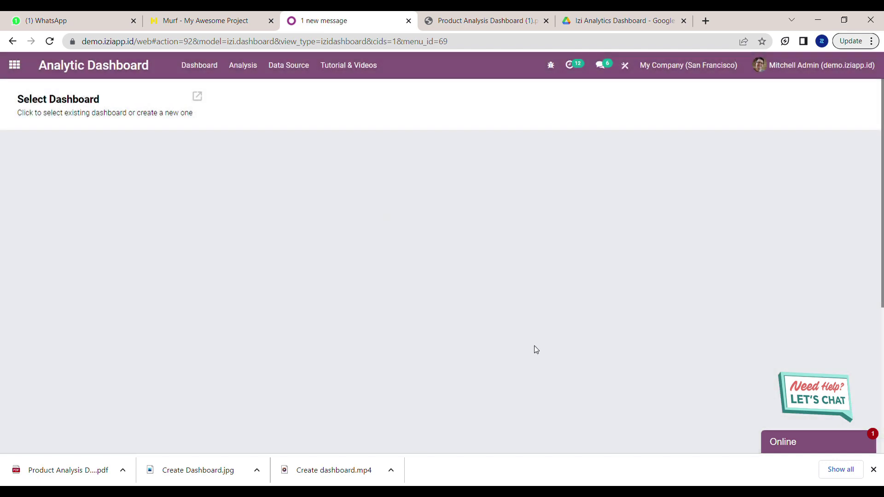
{"action": "left_click", "coordinate": [874, 469]}
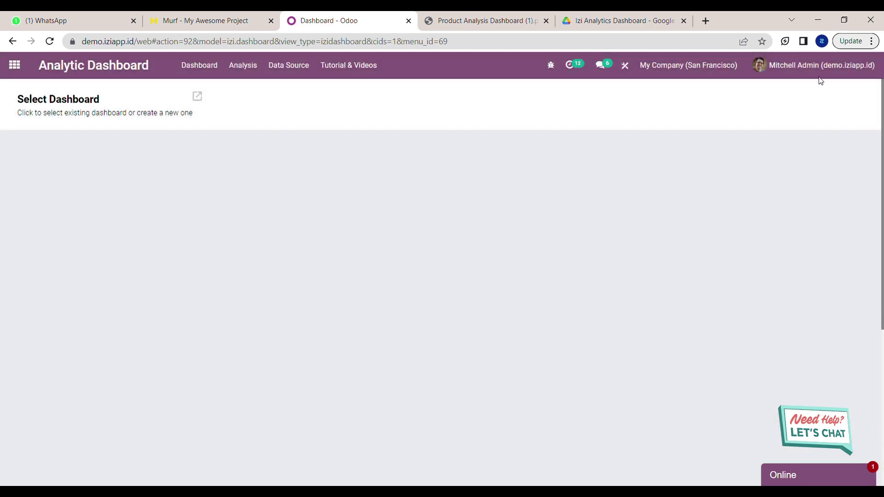